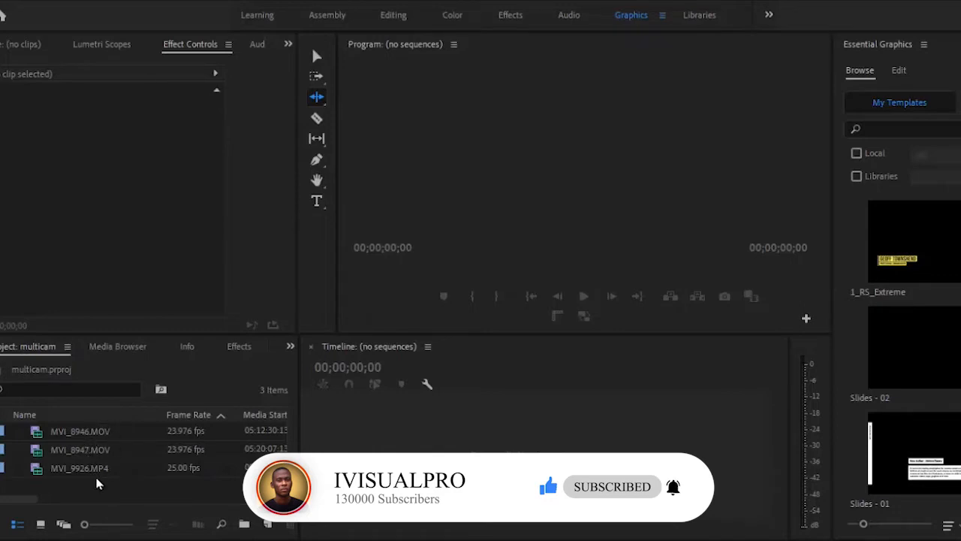
Create a new bin named multicam in the project
right_click(107, 482)
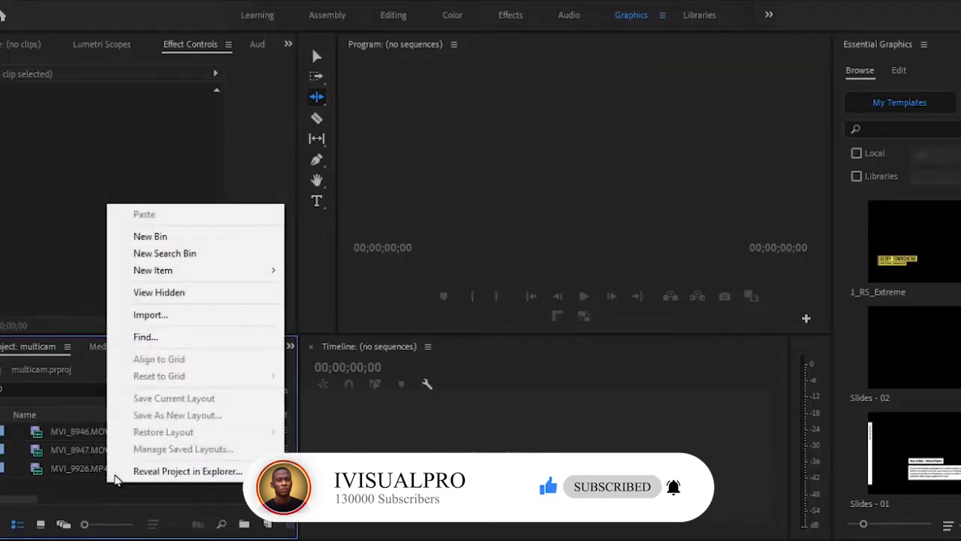
click(194, 237)
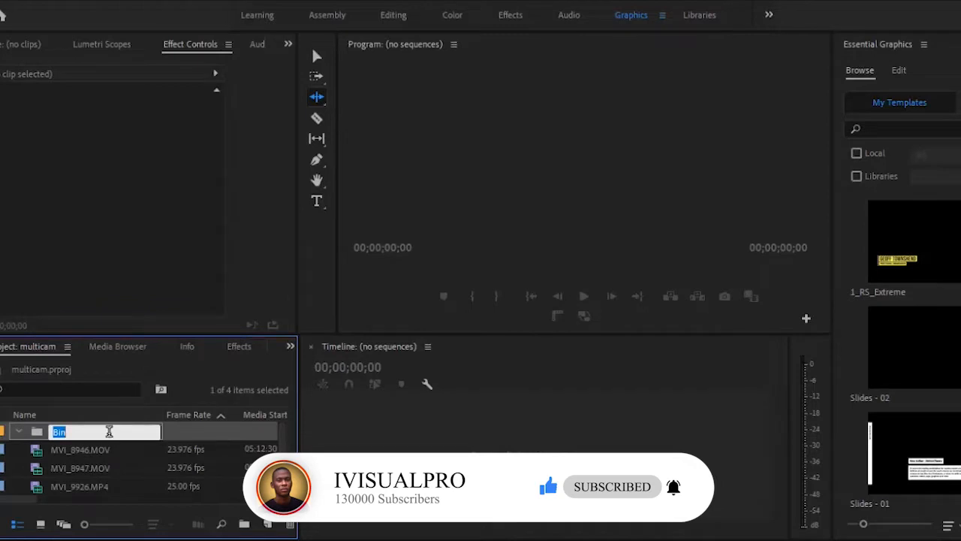
text(m)
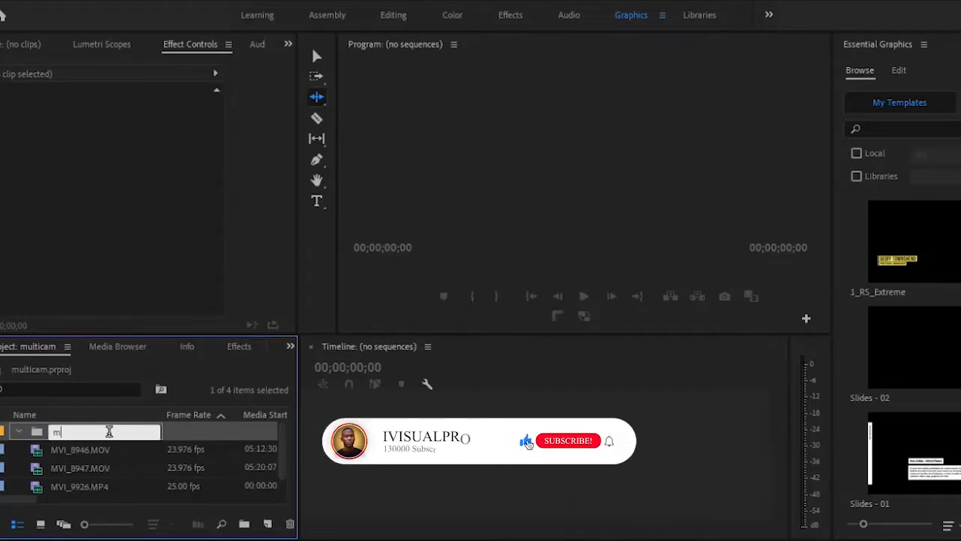
text(ulticam)
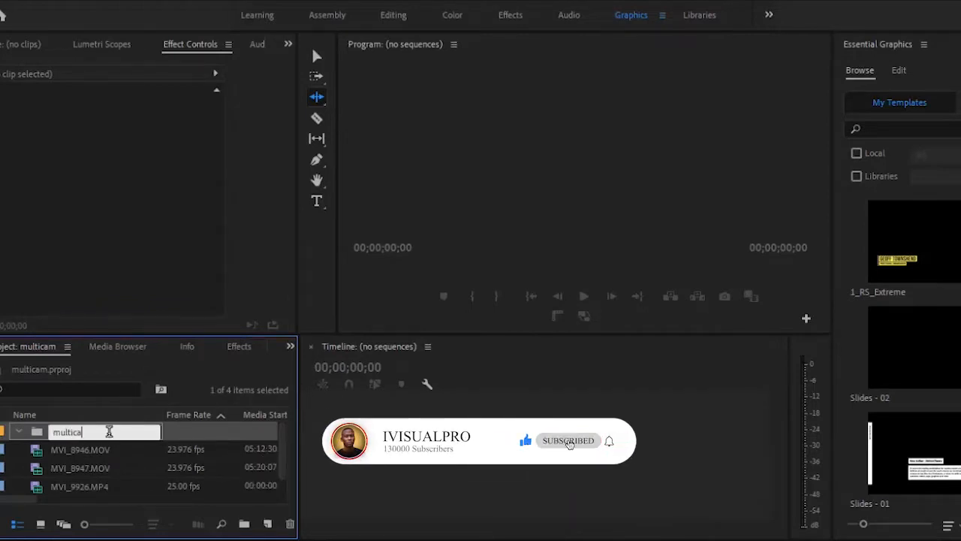
click(130, 413)
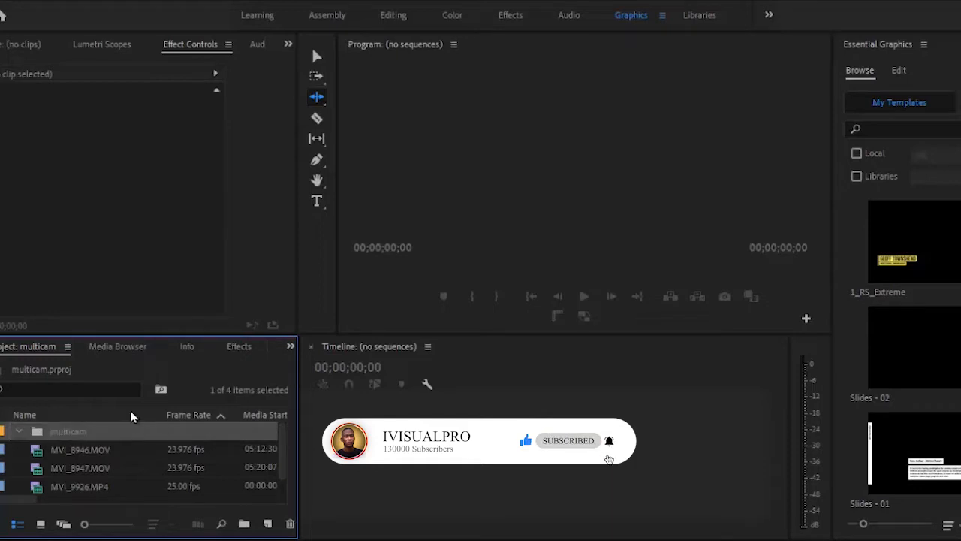
Move the clips MVI_8946.MOV, MVI_8947.MOV and MVI_9926.MP4 into the multicam bin and collapse the bin
click(125, 451)
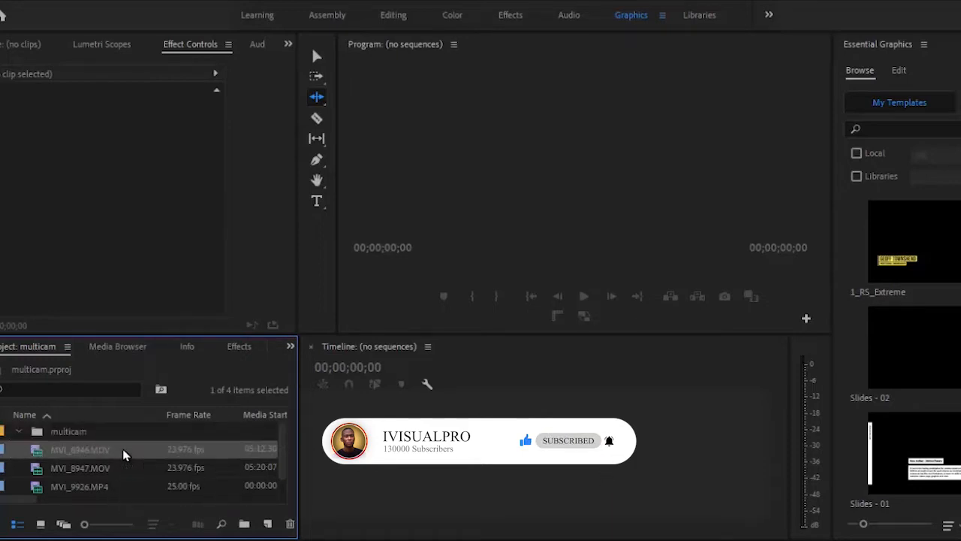
key(shift+Down)
key(shift+Down)
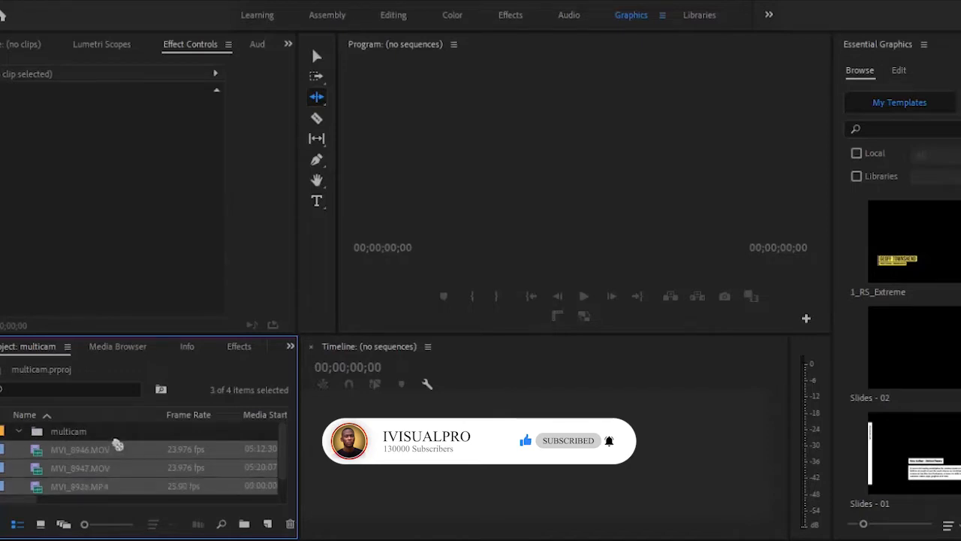
ctrl+click(116, 434)
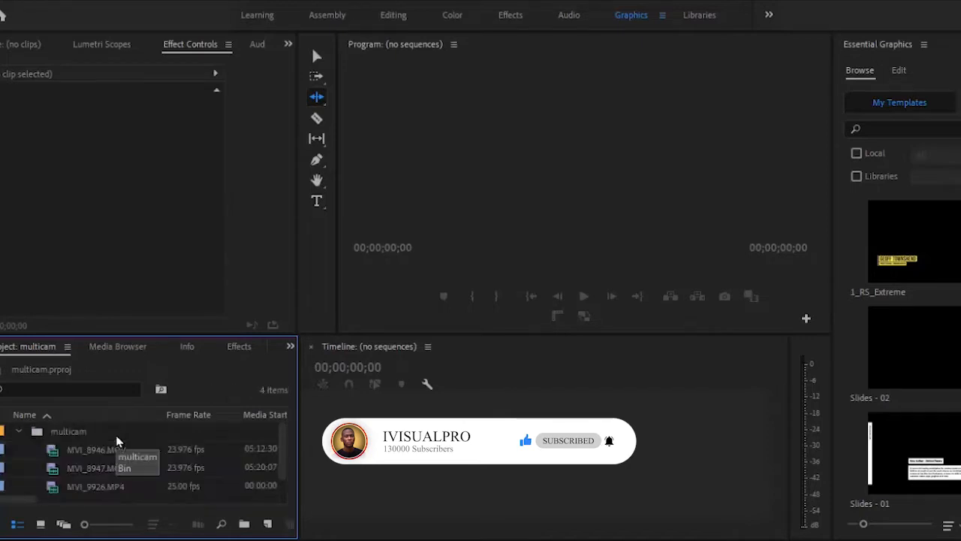
click(18, 432)
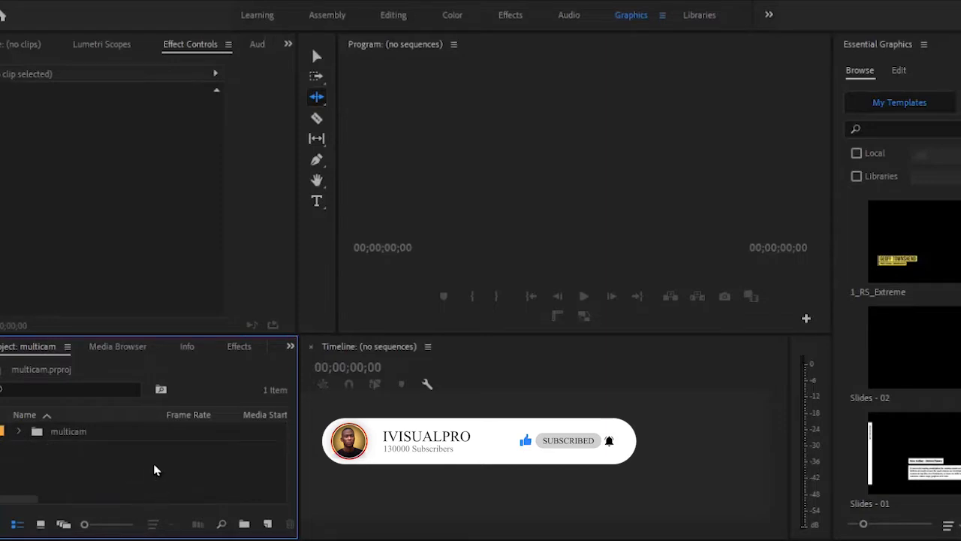
click(19, 432)
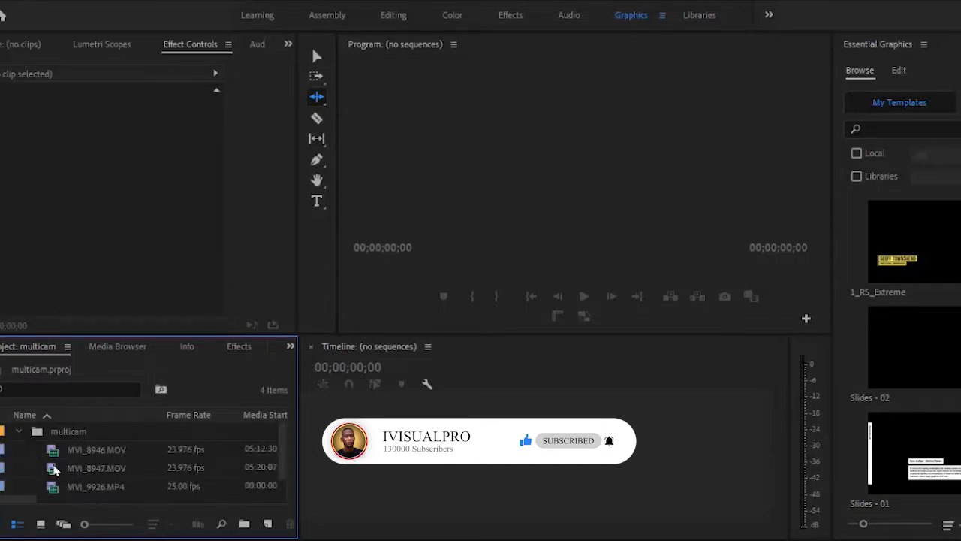
click(20, 436)
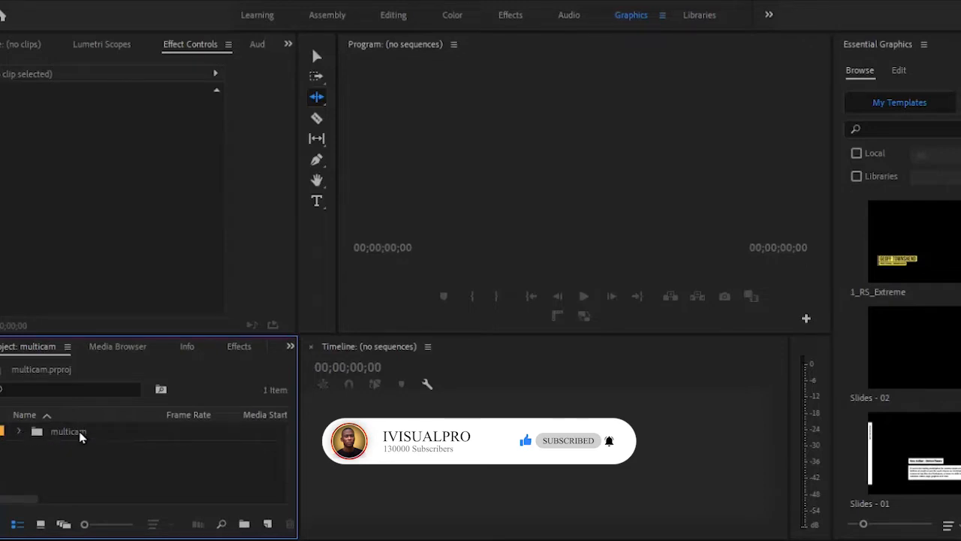
Create a multi-camera source sequence from the multicam bin, synchronized by Audio on track channel 1, with audio sequence settings on Camera 1
right_click(6, 436)
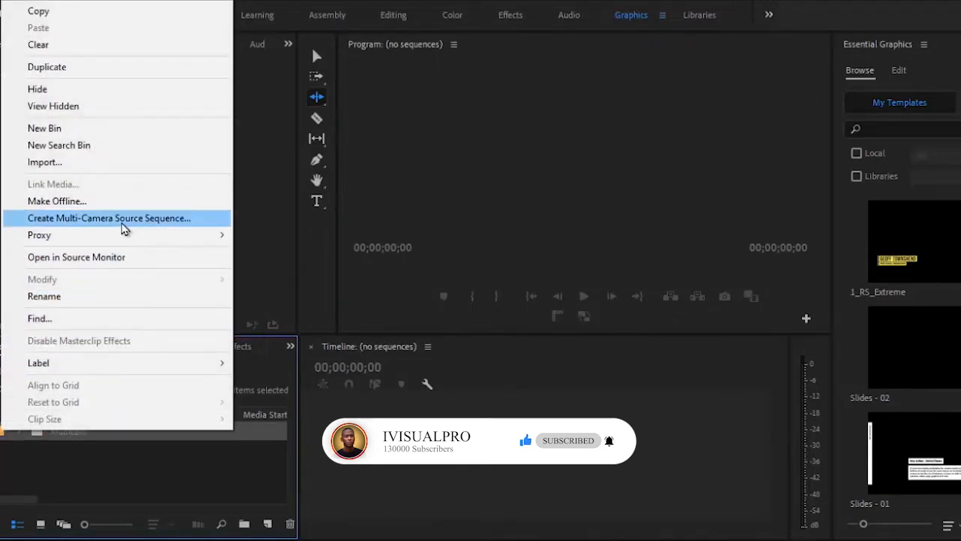
click(124, 220)
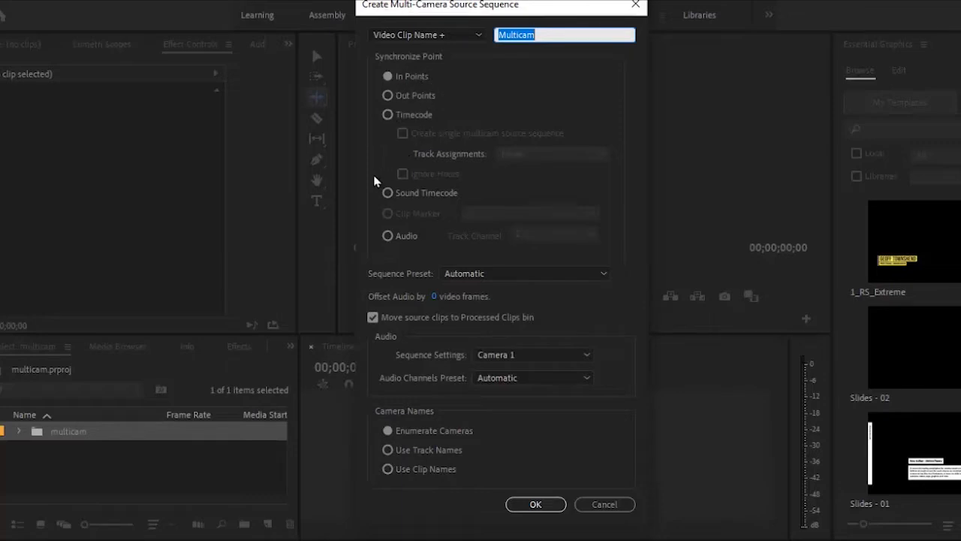
click(388, 236)
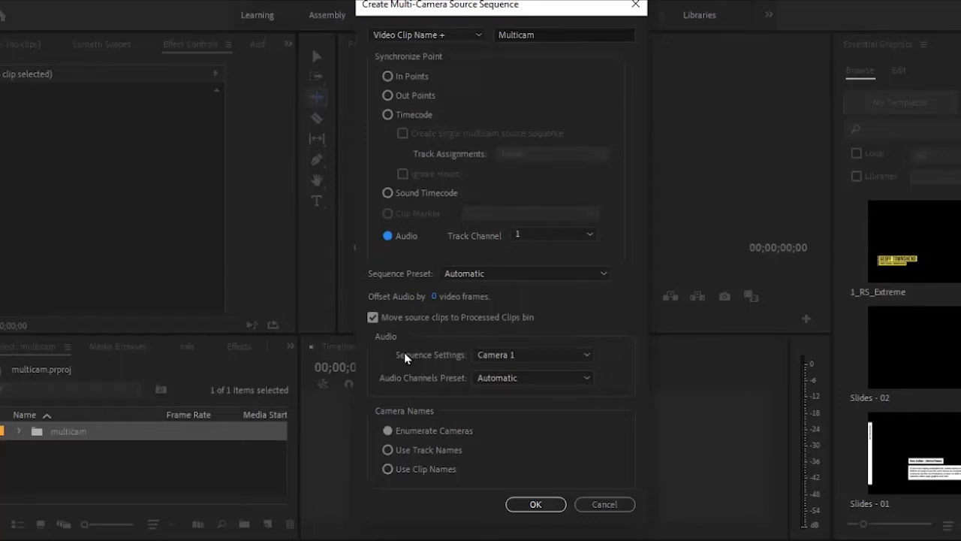
click(497, 360)
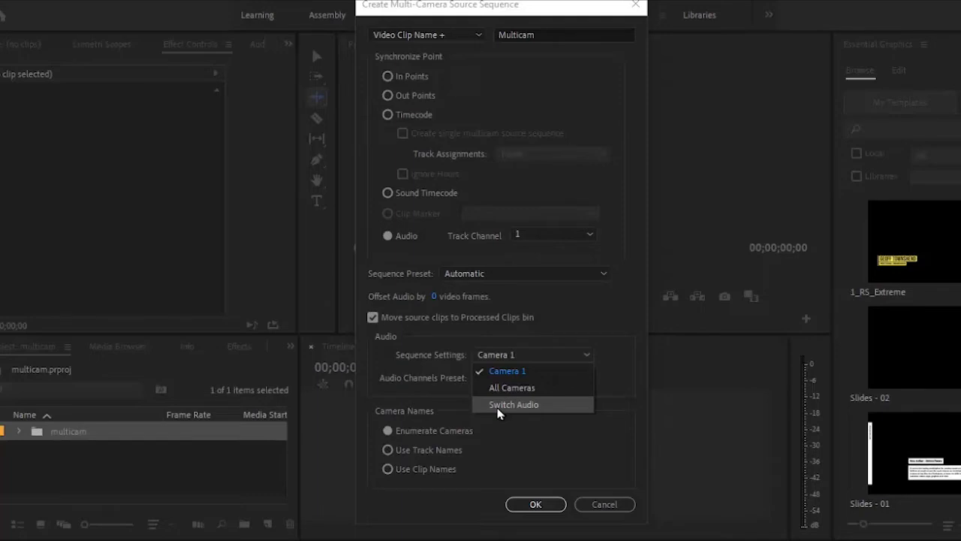
click(503, 369)
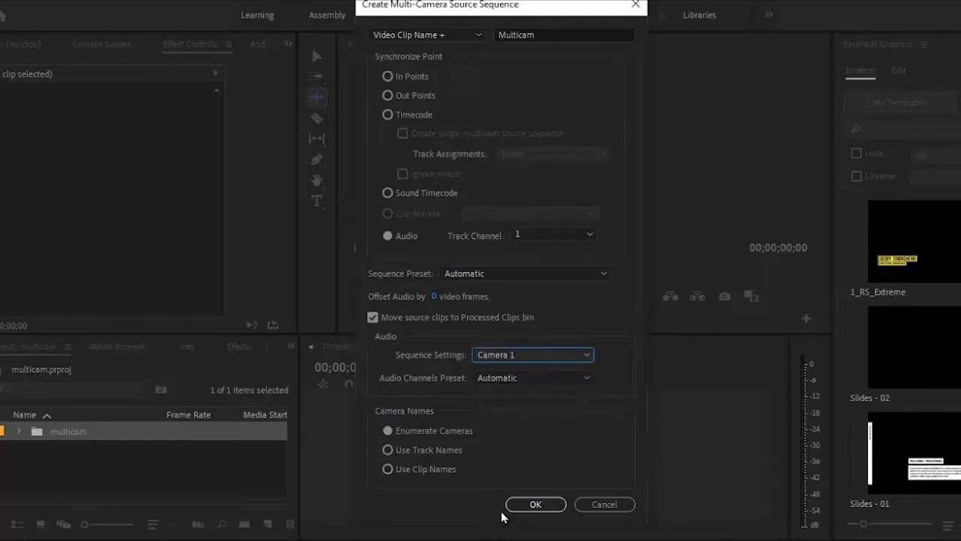
click(530, 503)
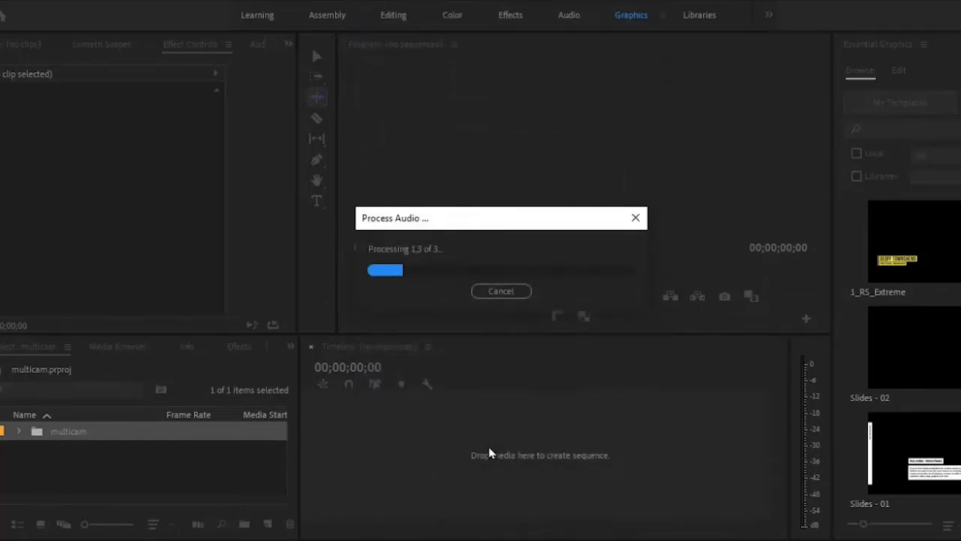
Create a new sequence from the MVI_8946.MOVMulticam source sequence inside the multicam bin
click(17, 432)
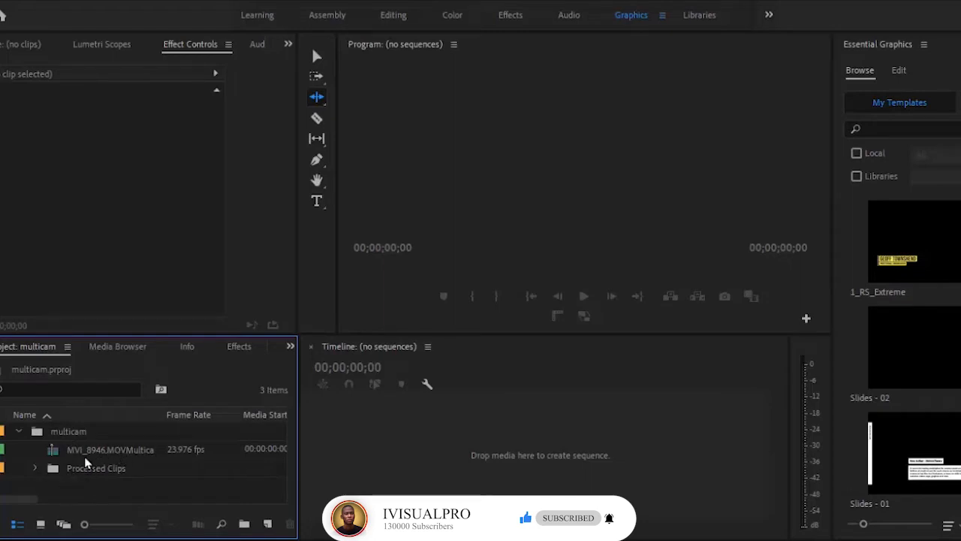
click(38, 468)
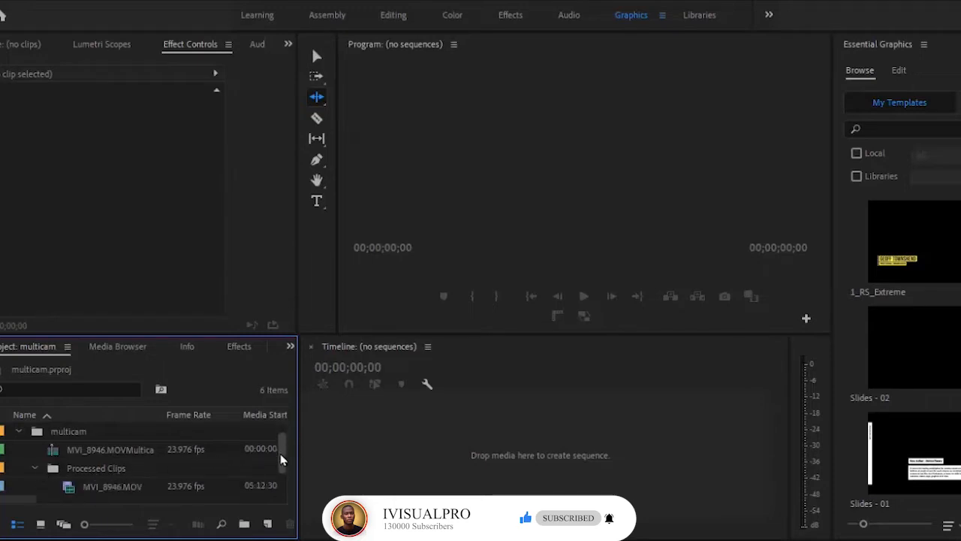
scroll(280, 467, down, 2)
scroll(280, 459, up, 2)
click(34, 468)
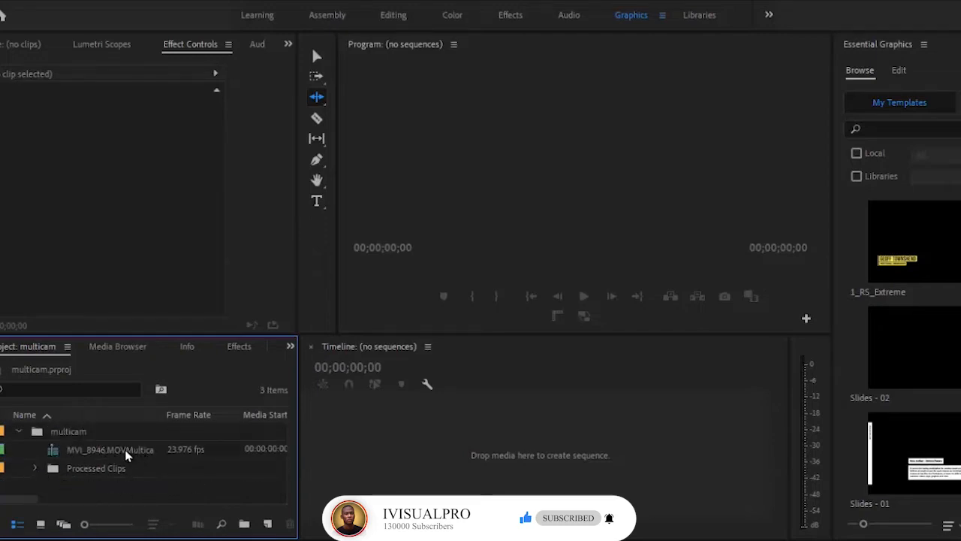
click(63, 453)
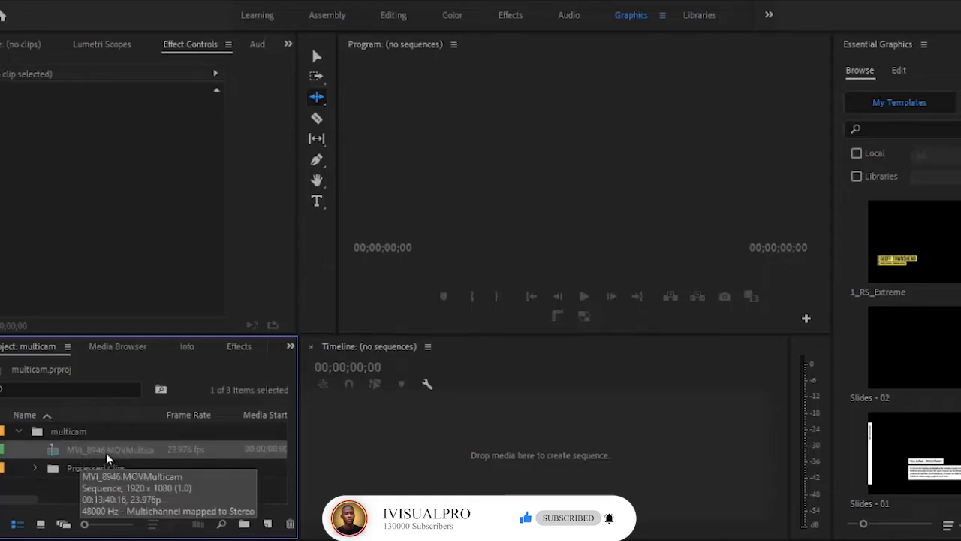
right_click(76, 454)
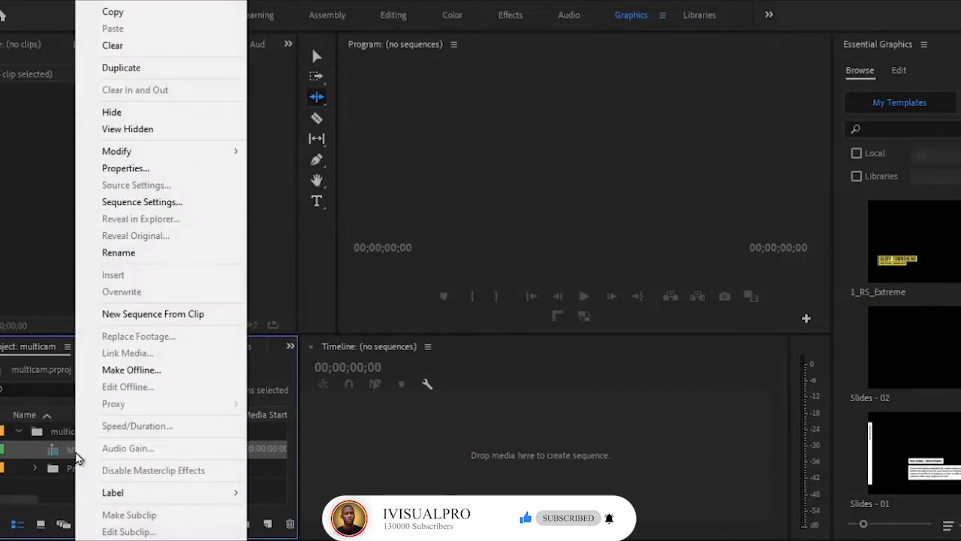
click(139, 320)
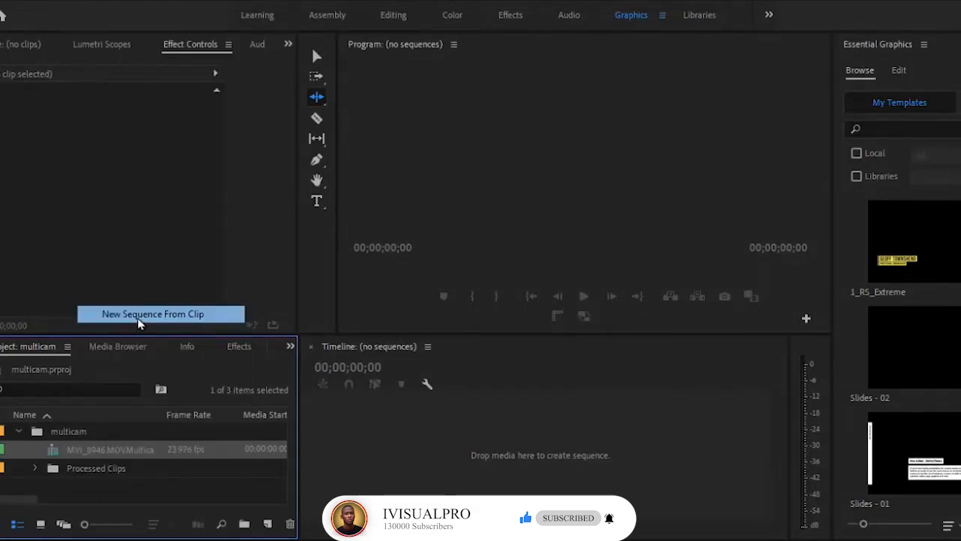
drag(430, 347, 430, 361)
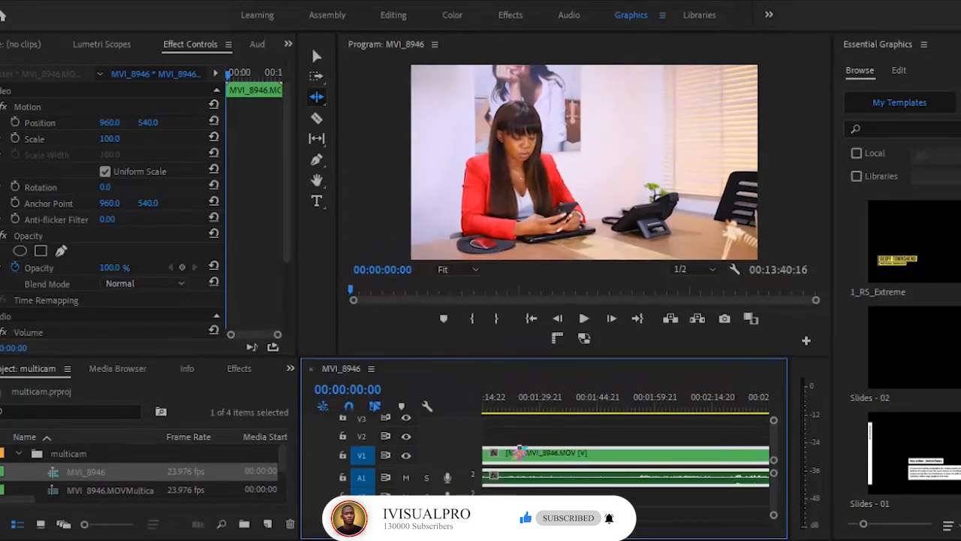
Add the Toggle Multi-Camera View button to the Program monitor's controls and turn multi-camera view on
click(316, 57)
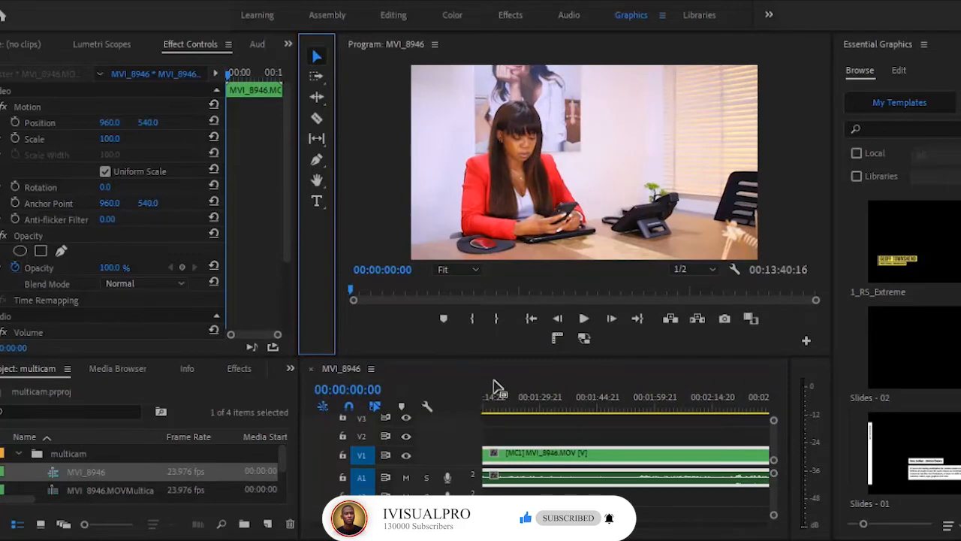
click(807, 344)
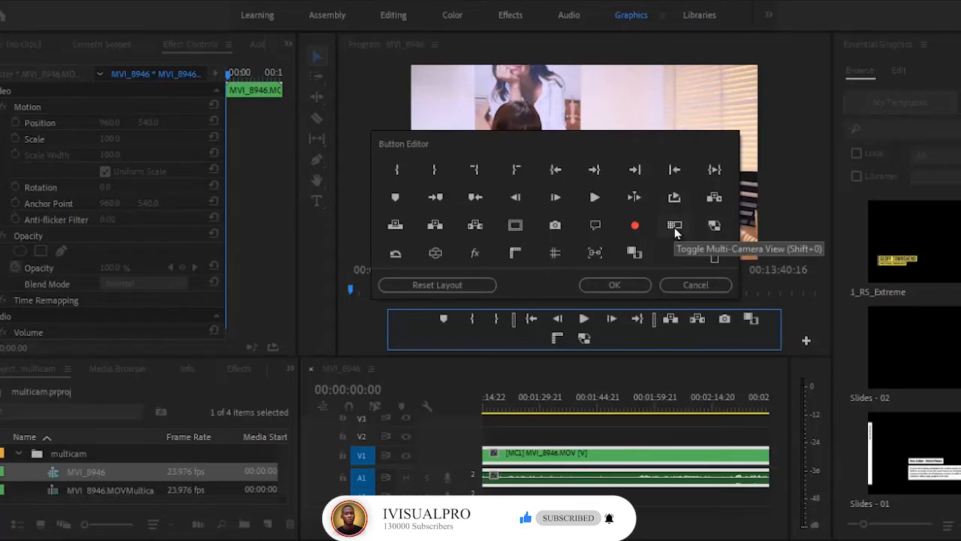
drag(676, 233, 620, 339)
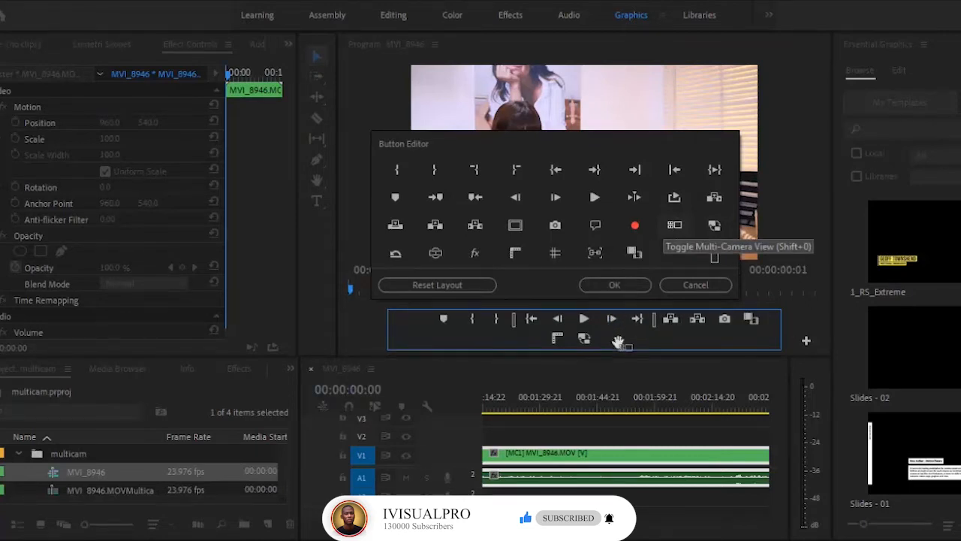
click(607, 289)
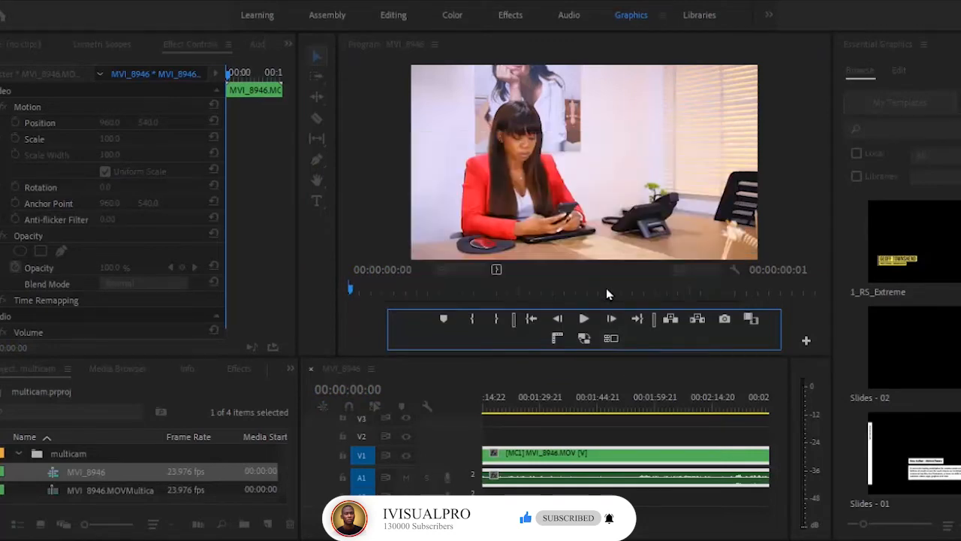
click(610, 339)
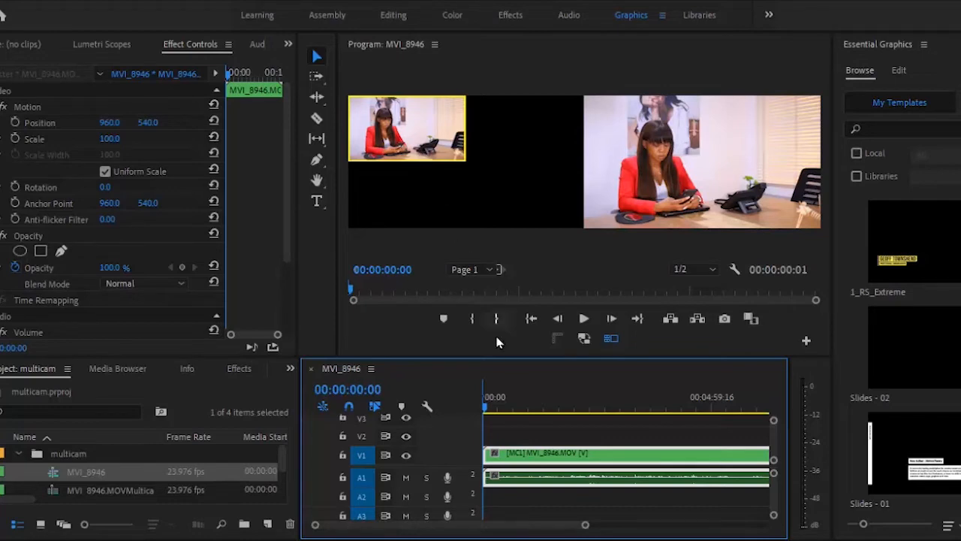
Mute audio track A1 and return the playhead to the start of the sequence
drag(486, 412, 568, 411)
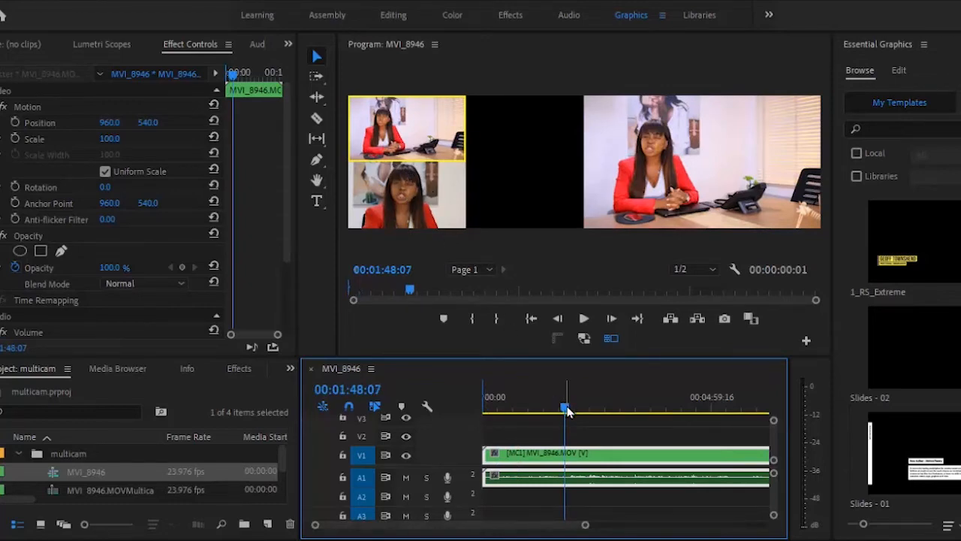
drag(567, 410, 488, 413)
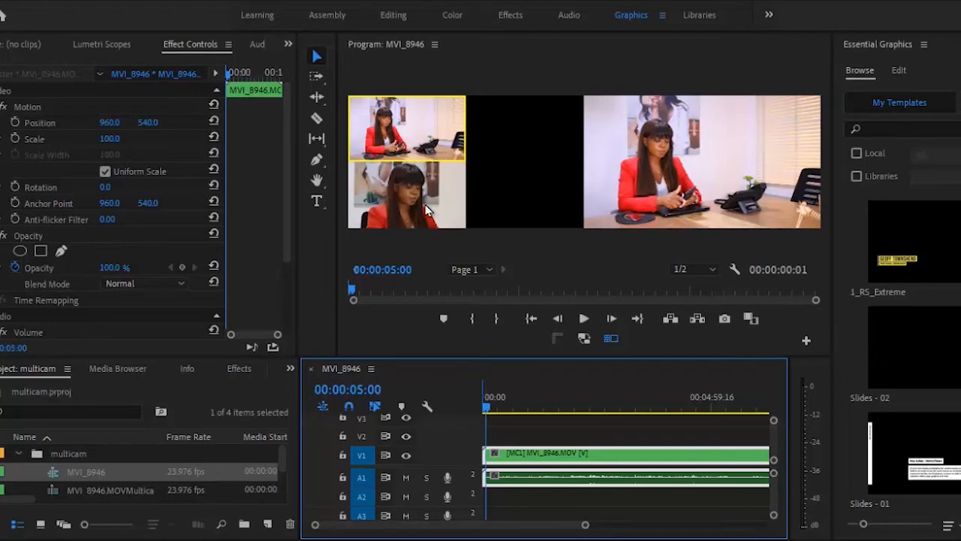
click(406, 477)
drag(487, 410, 476, 409)
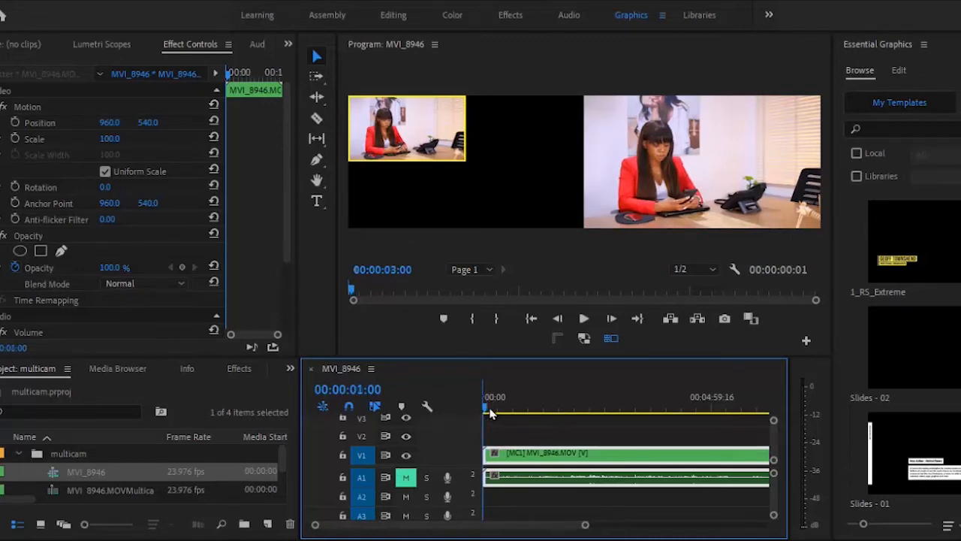
drag(489, 409, 488, 413)
key(equal)
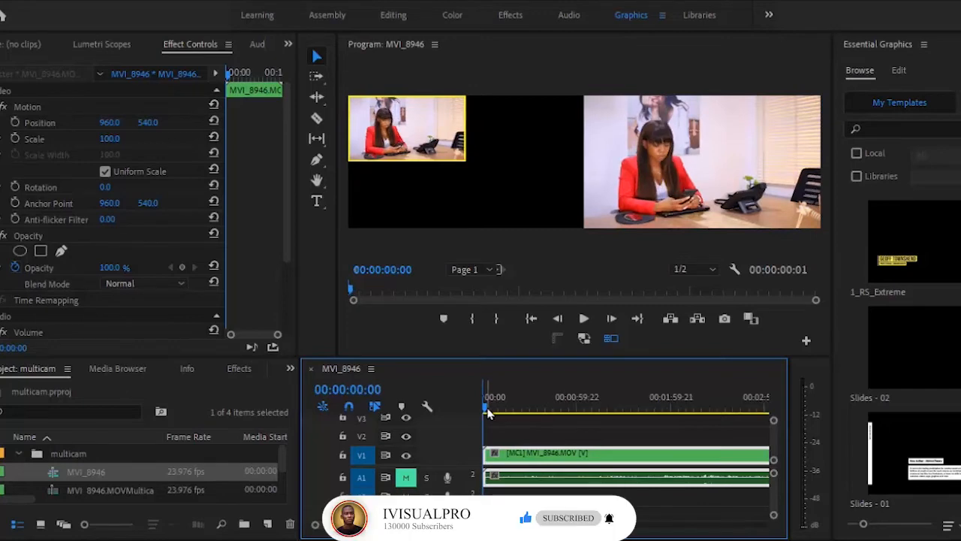
Play the sequence from the start and cut live between the wide and close-up cameras several times, stopping at about 00:01:58
click(583, 320)
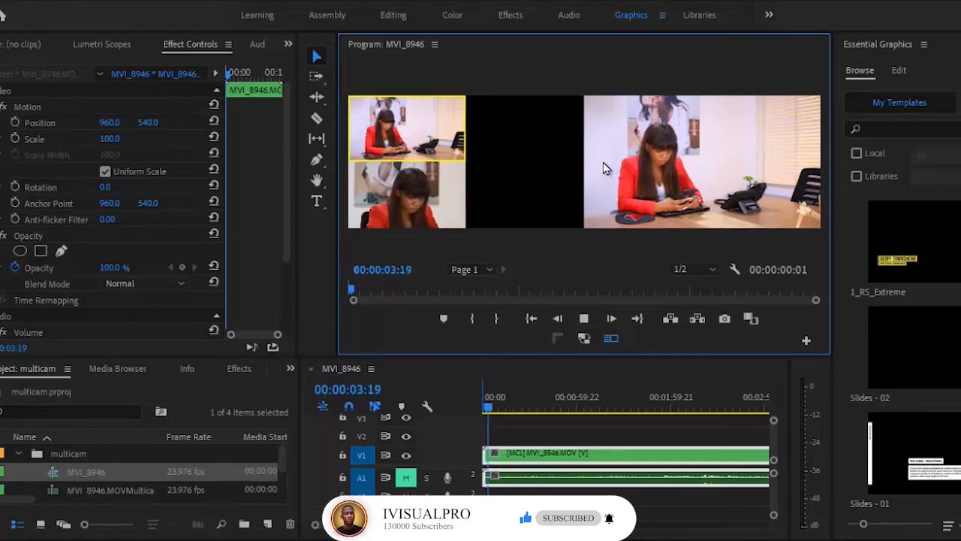
click(402, 196)
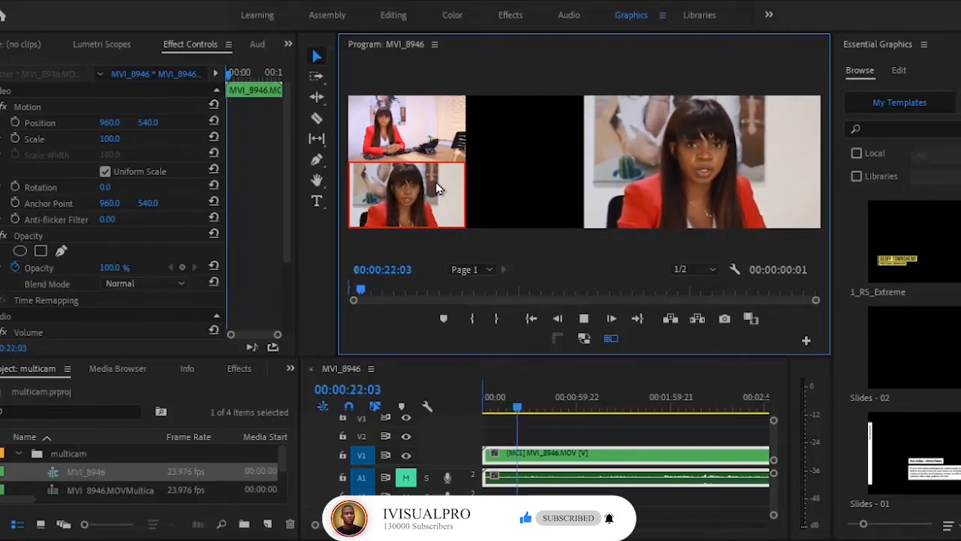
click(424, 136)
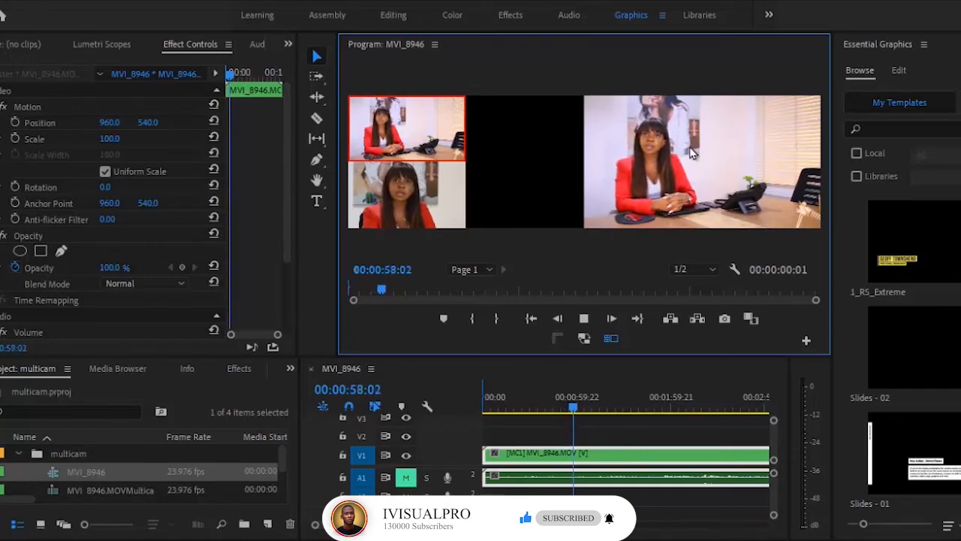
click(385, 199)
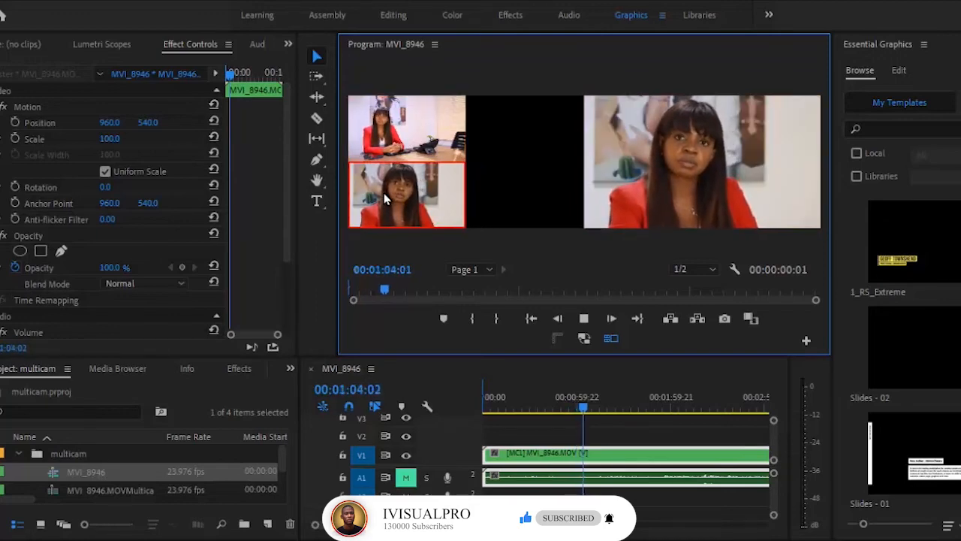
click(412, 134)
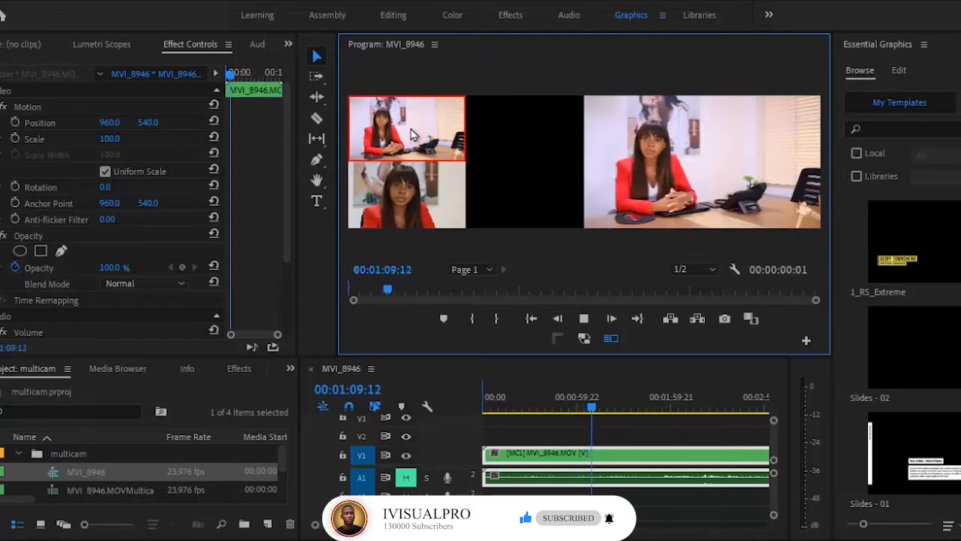
click(427, 209)
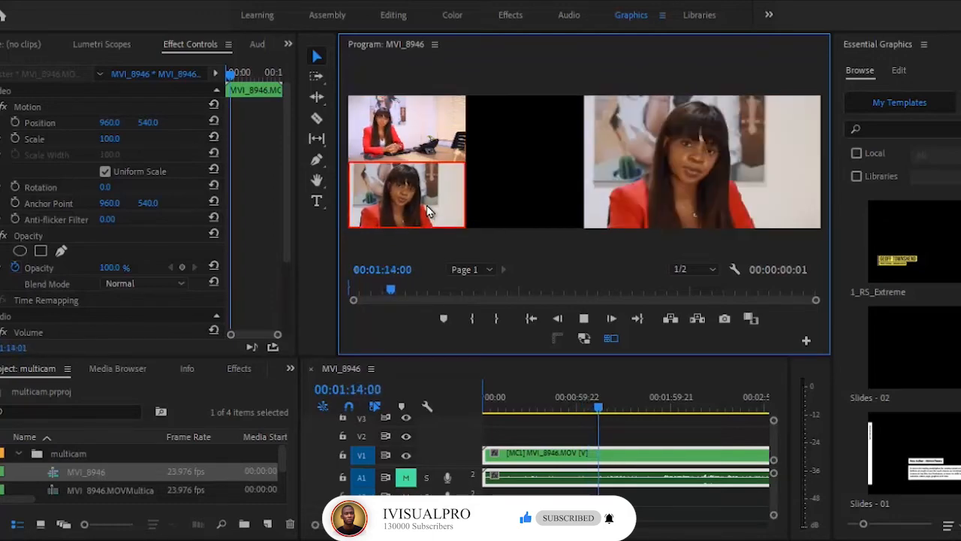
click(422, 142)
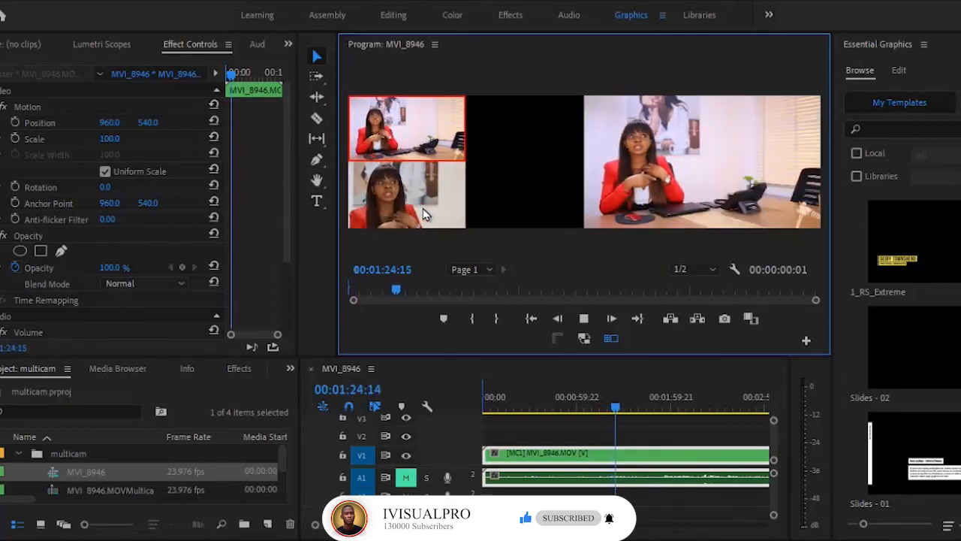
click(424, 214)
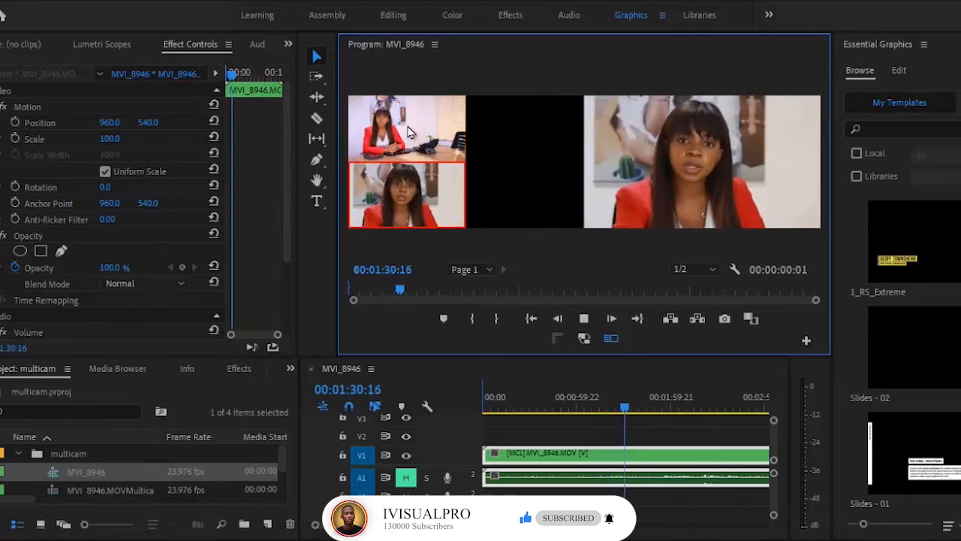
click(408, 128)
click(426, 206)
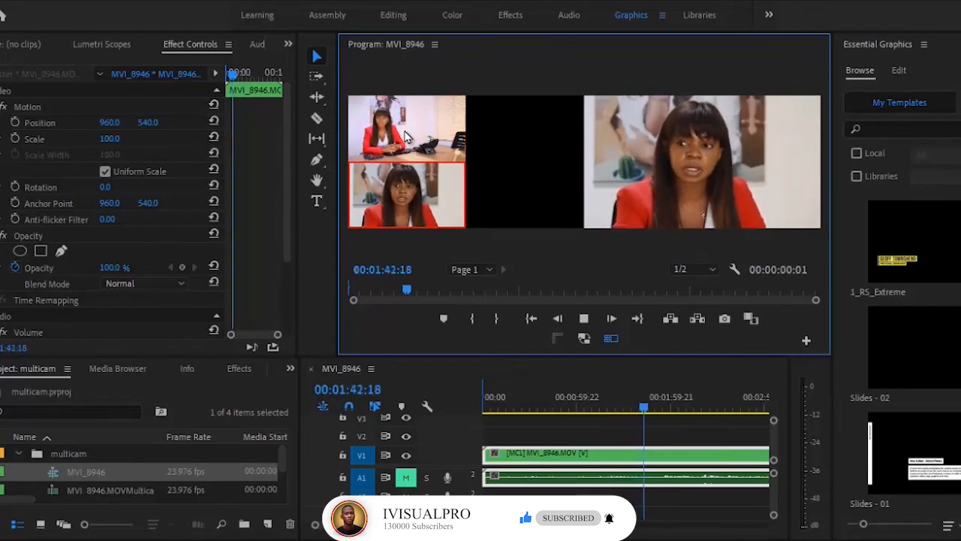
click(406, 135)
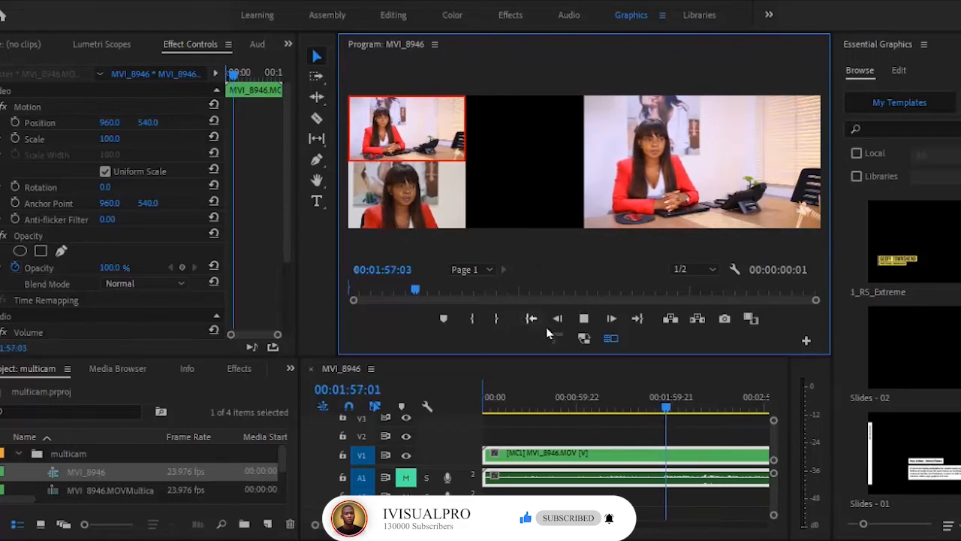
click(585, 320)
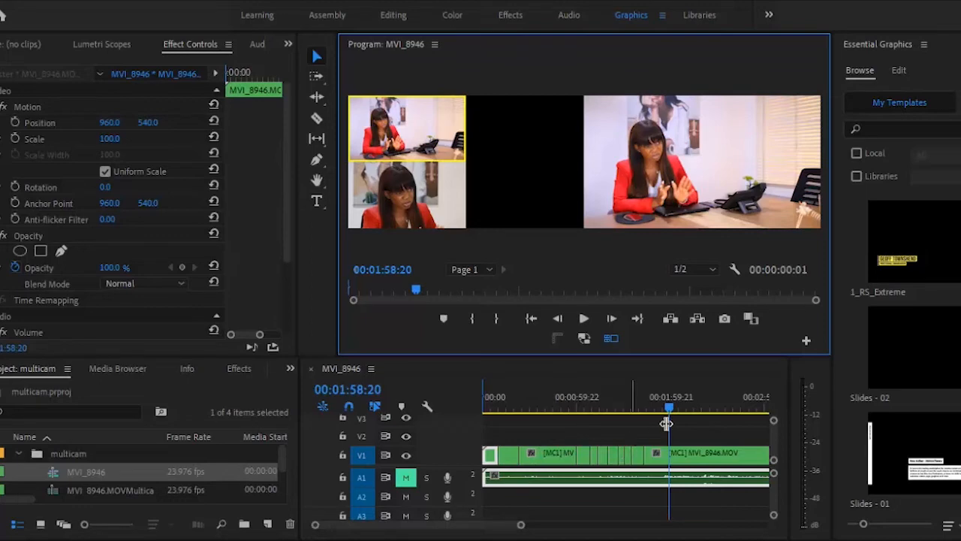
Change the short wide-shot segment at 00:01:10:21 on V1 to the close-up camera angle
drag(669, 410, 581, 419)
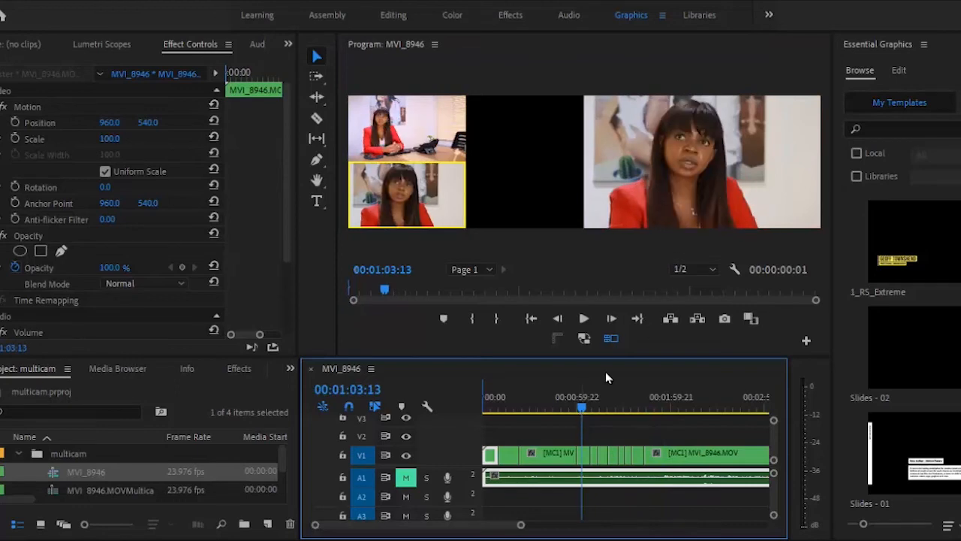
drag(586, 415, 597, 406)
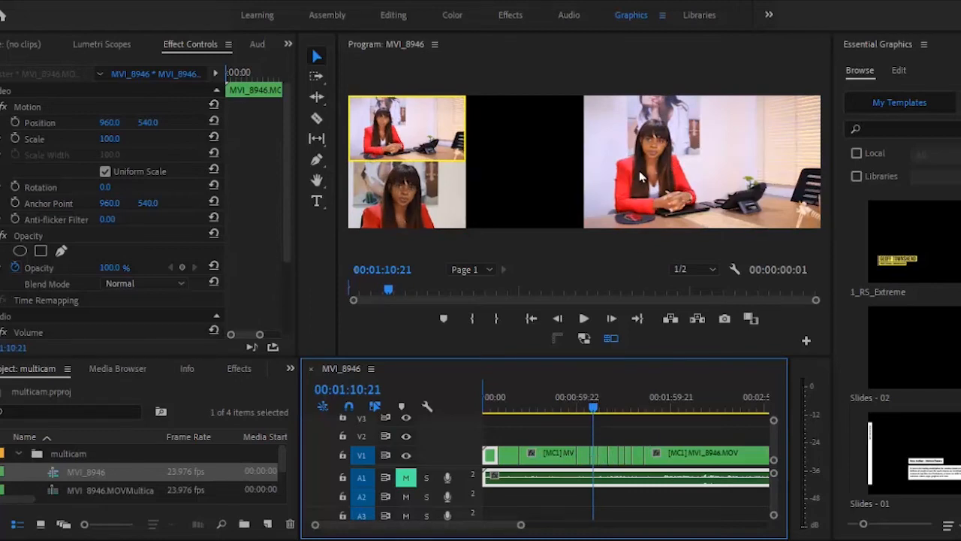
click(597, 460)
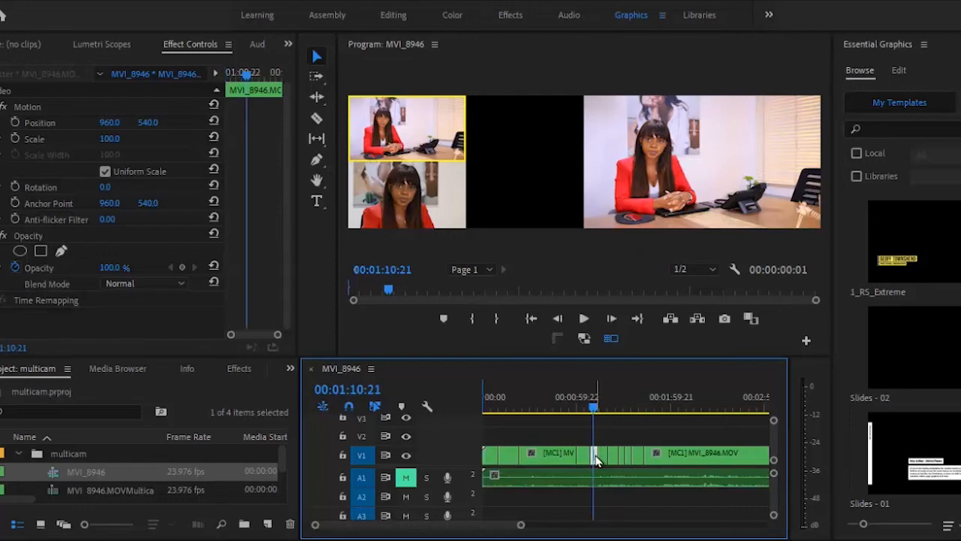
drag(510, 532, 470, 531)
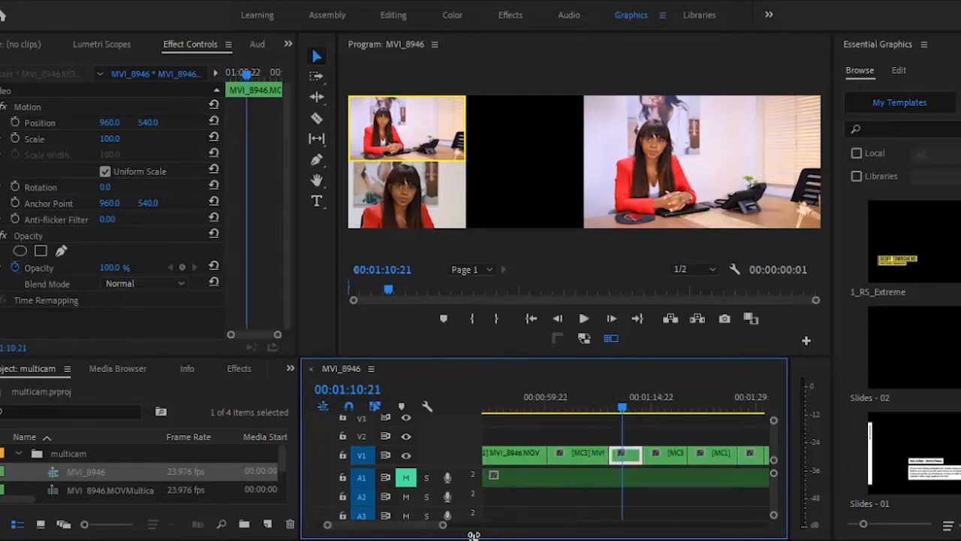
click(423, 207)
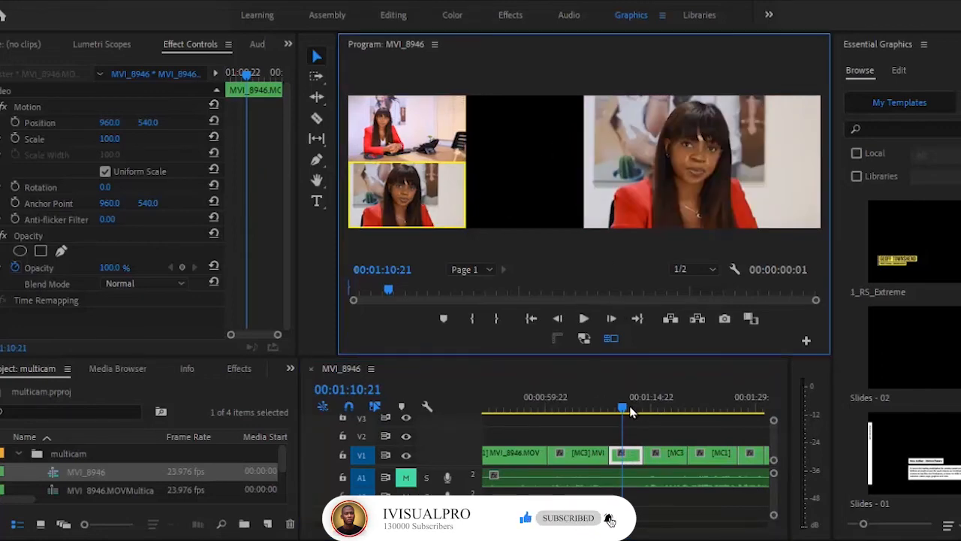
Move the cut at about 00:01:09 on V1 earlier to about 00:01:05 with the Rolling Edit Tool, and play across it
drag(622, 409, 612, 413)
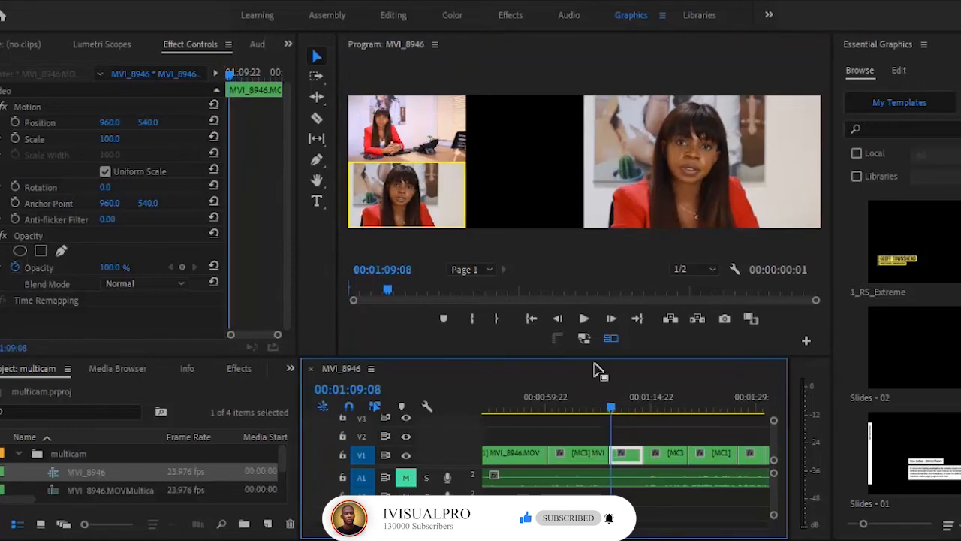
click(326, 105)
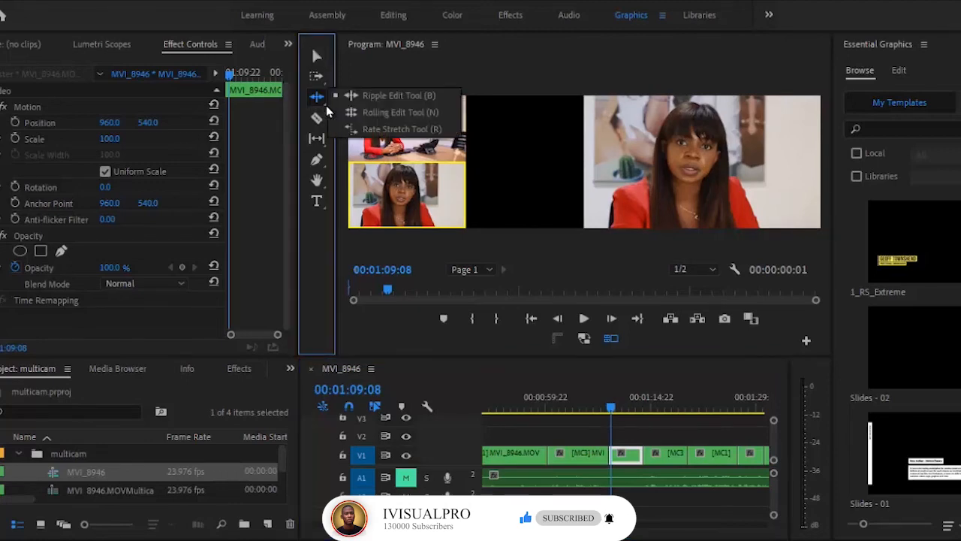
click(371, 112)
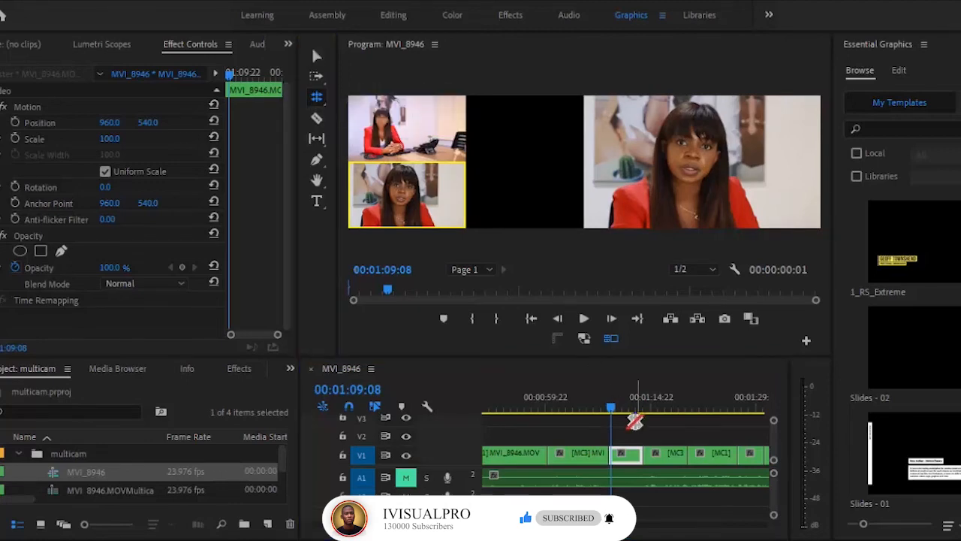
drag(610, 453, 582, 455)
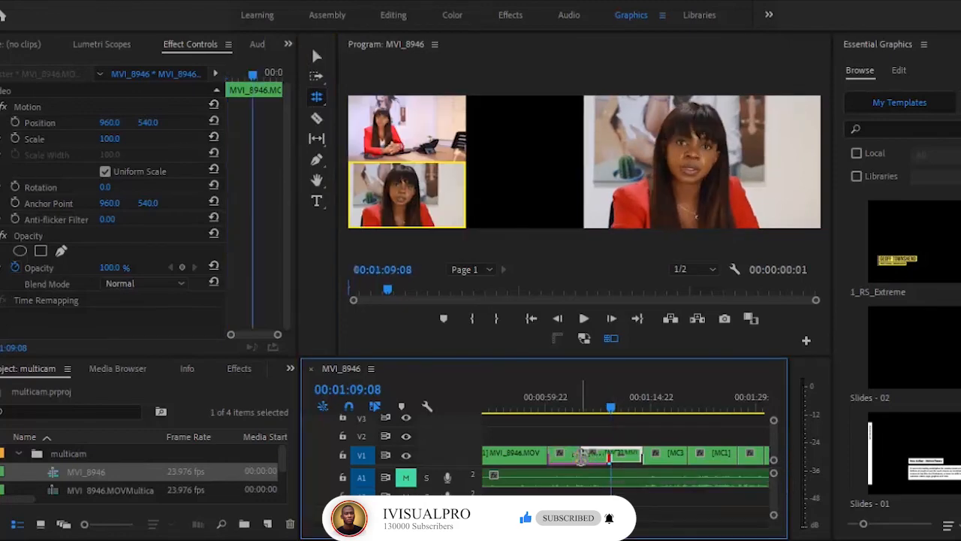
click(577, 405)
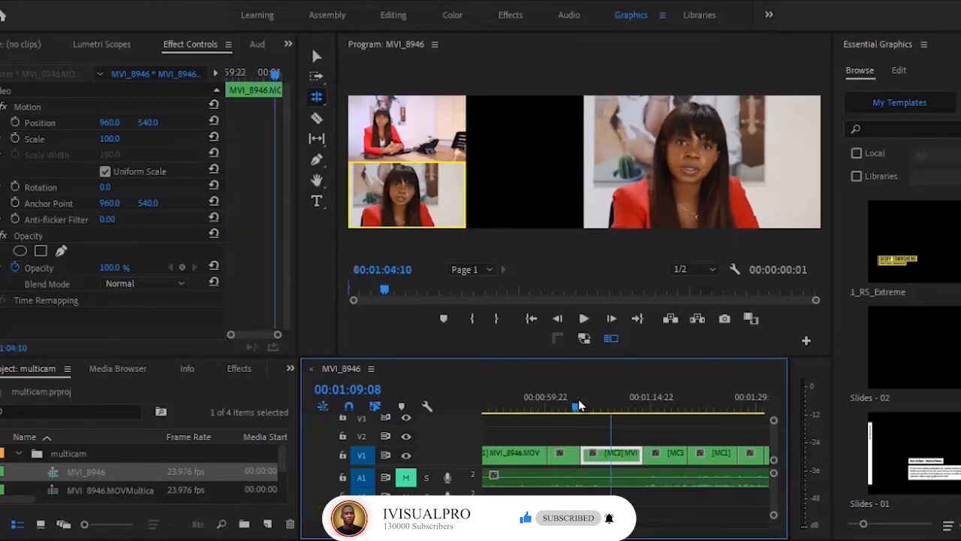
click(583, 318)
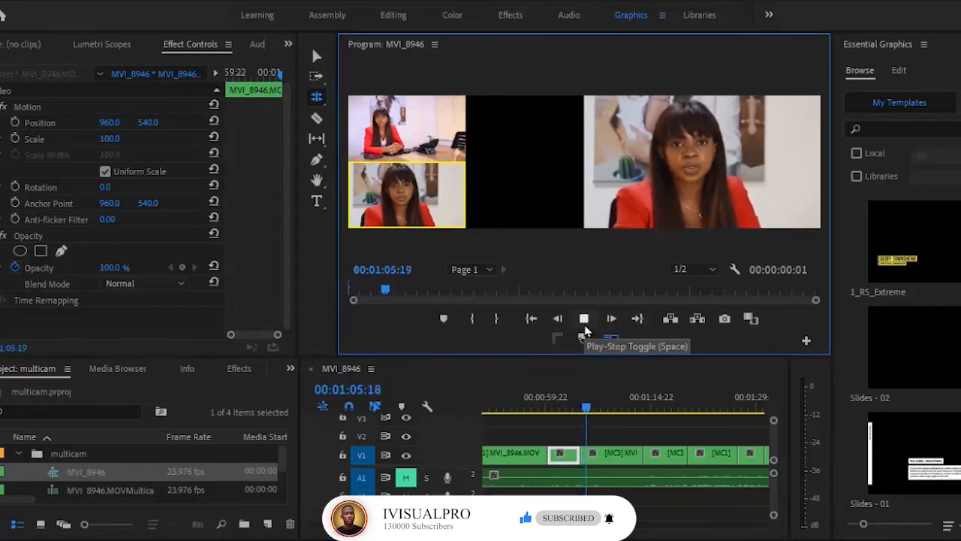
click(585, 328)
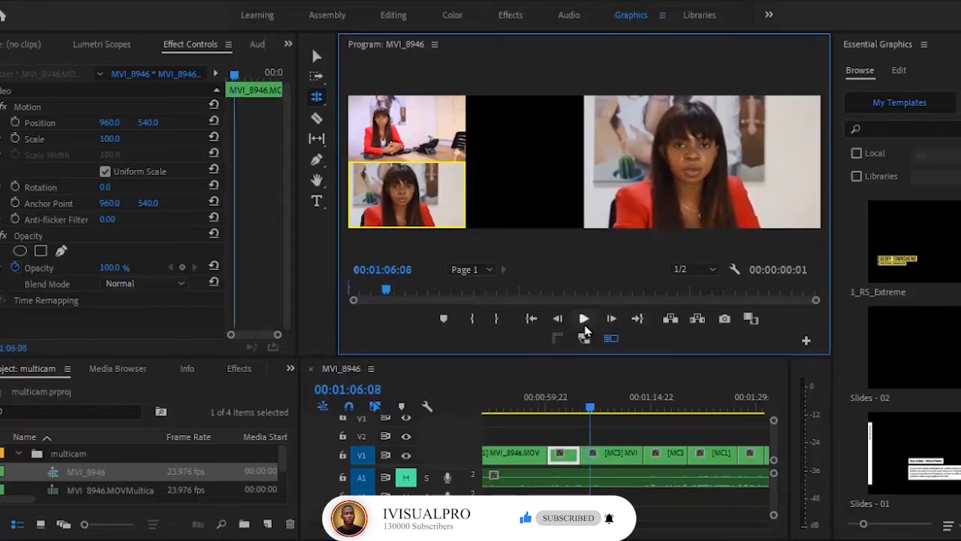
Review the camera order and on/off settings in Edit Cameras, leaving all three cameras enabled
click(735, 271)
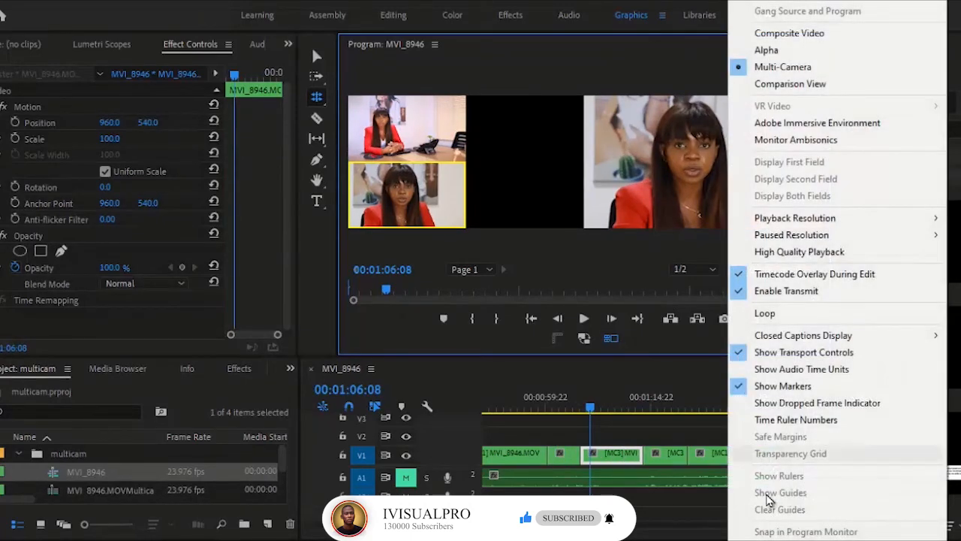
mouse_move(806, 539)
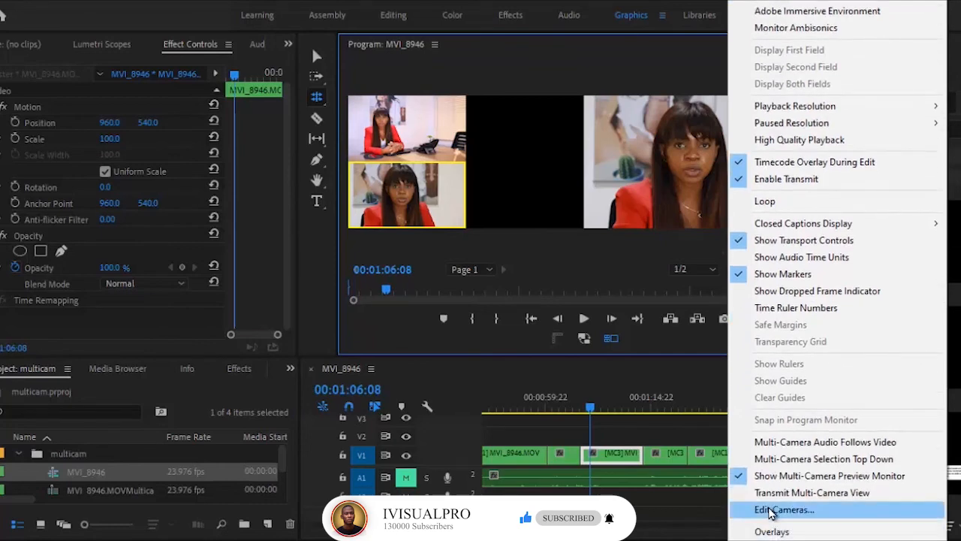
click(774, 510)
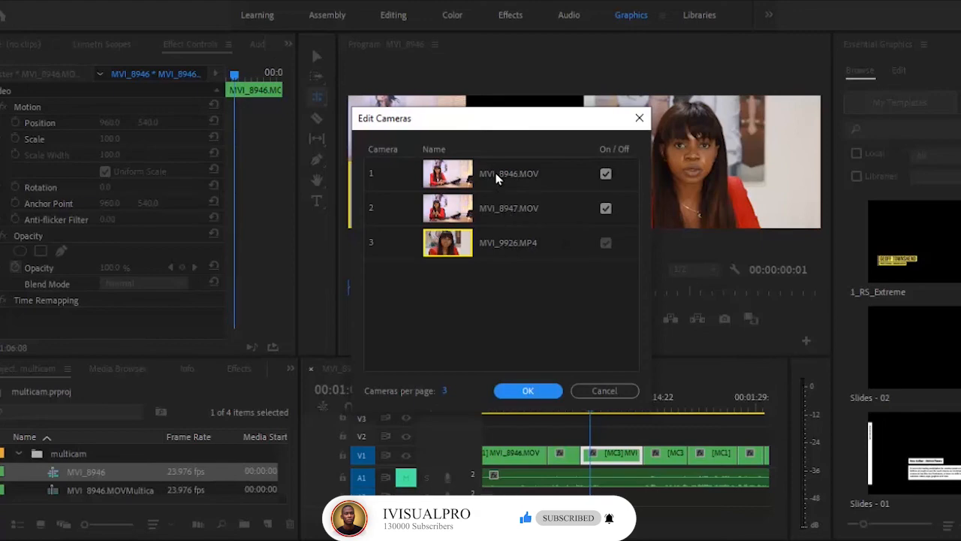
click(516, 392)
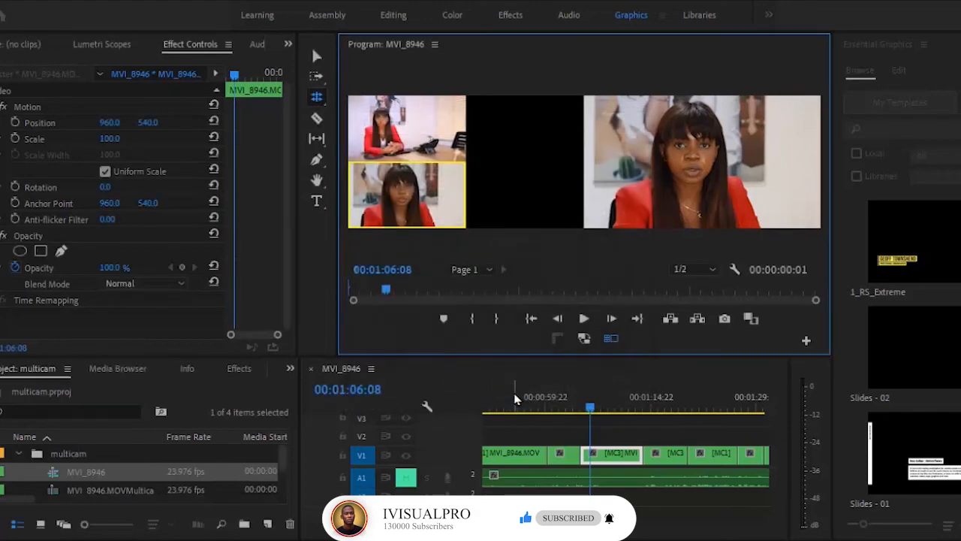
Turn off multi-camera view, play the edited sequence in the single program view, and return the playhead to 00:01:06:12
click(610, 339)
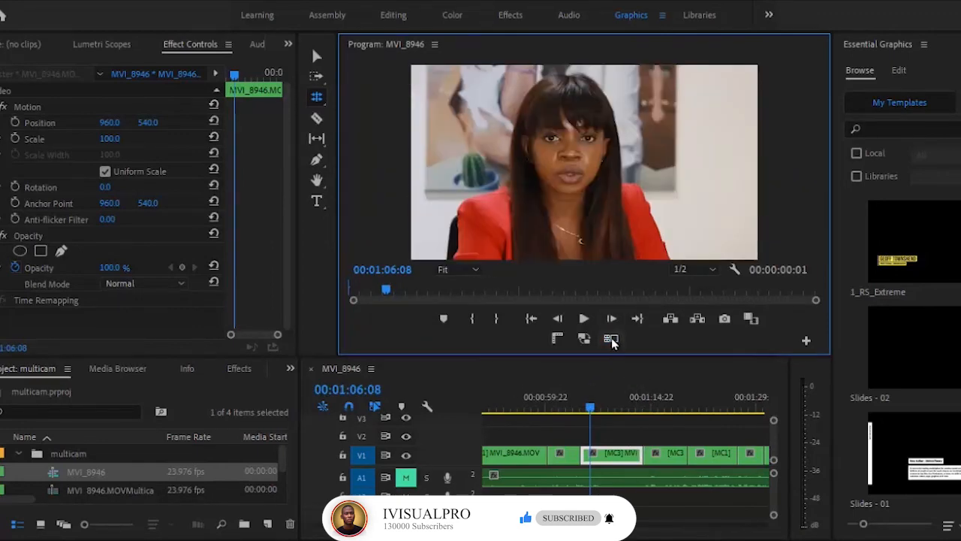
click(584, 318)
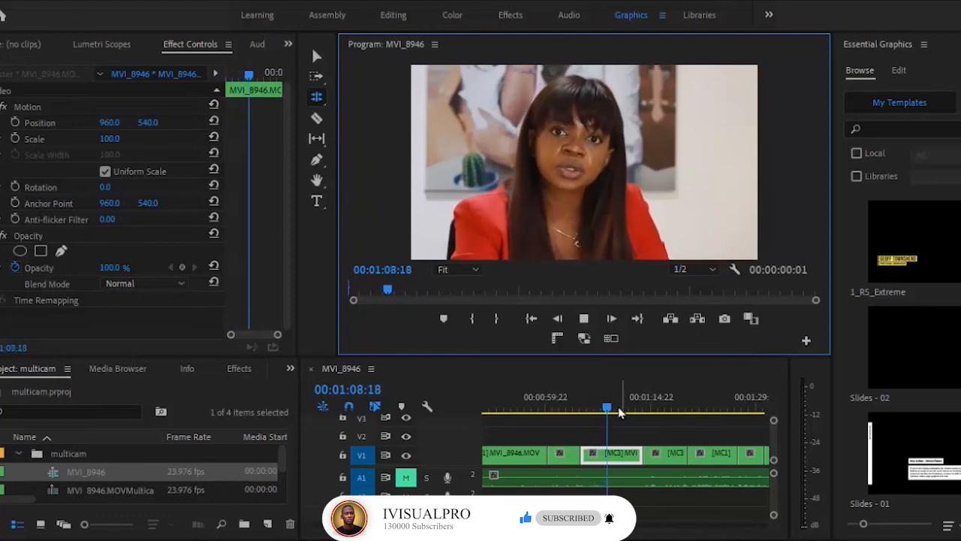
drag(612, 410, 593, 419)
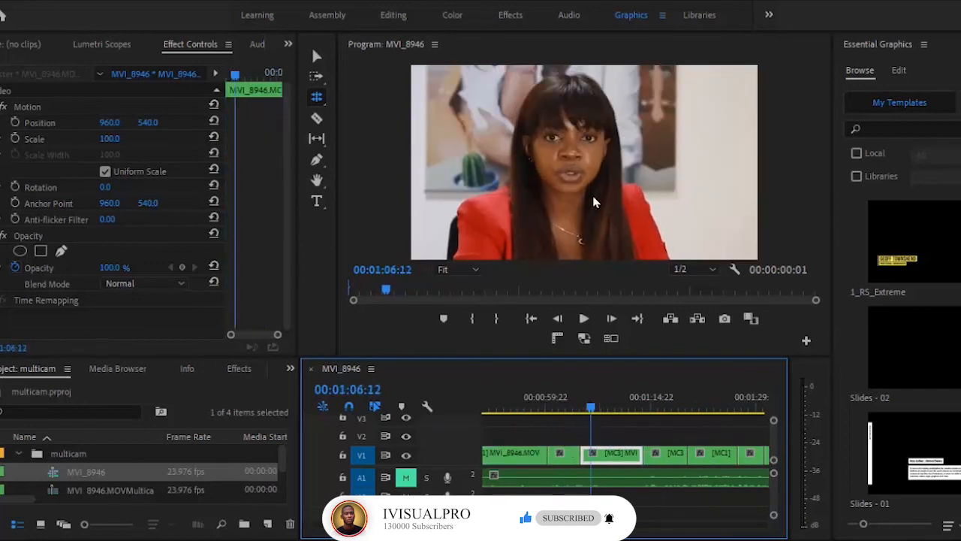